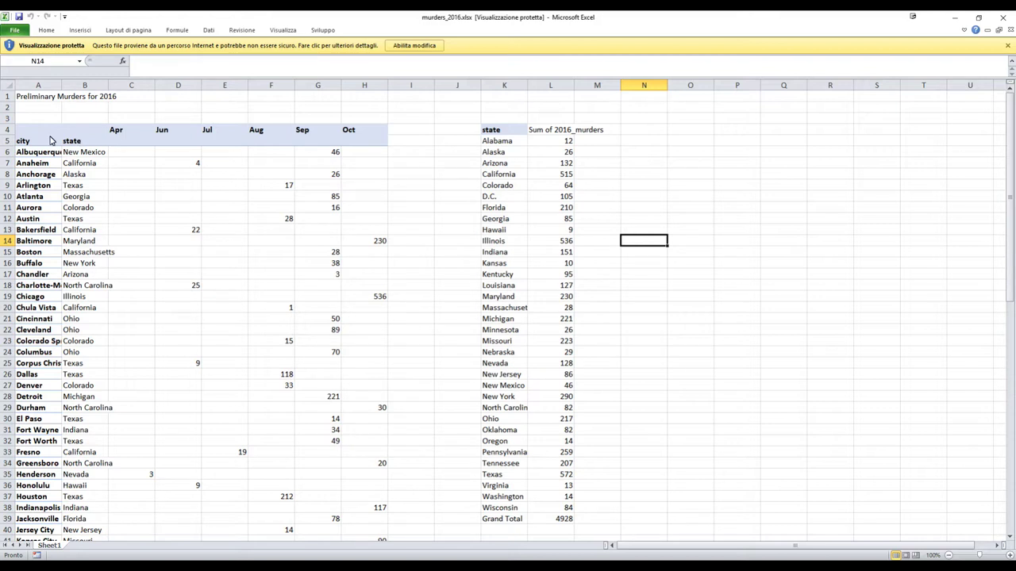
Step: Examine the monthly murders-by-city table and the murders-by-state table in the worksheet, and close the workbook
left_click_drag(35, 130, 381, 519)
left_click_drag(490, 134, 568, 520)
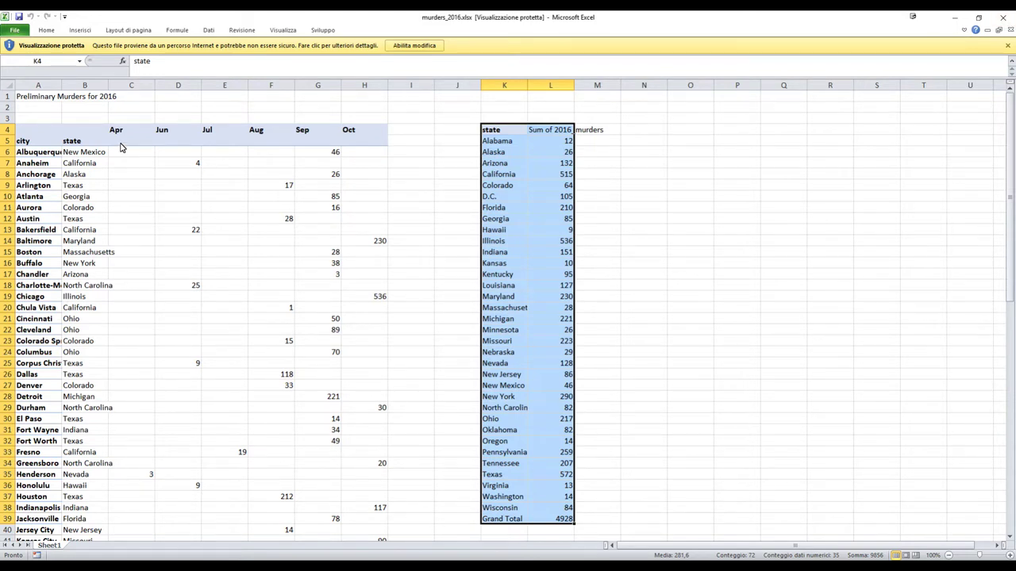
left_click(1008, 17)
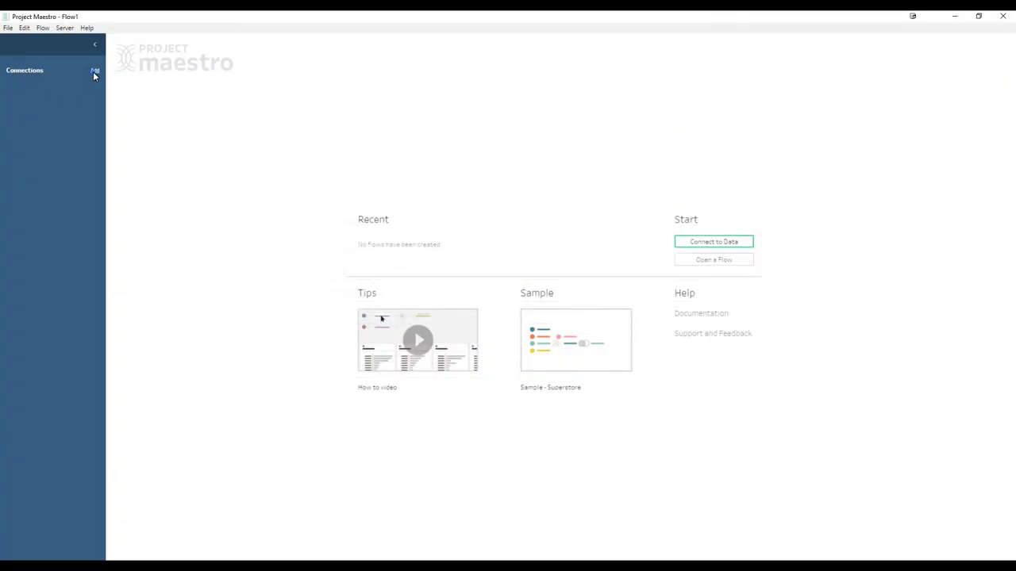
Step: In Project Maestro, connect to the Excel file murders_2016.xlsx from the Desktop
left_click(94, 71)
left_click(137, 119)
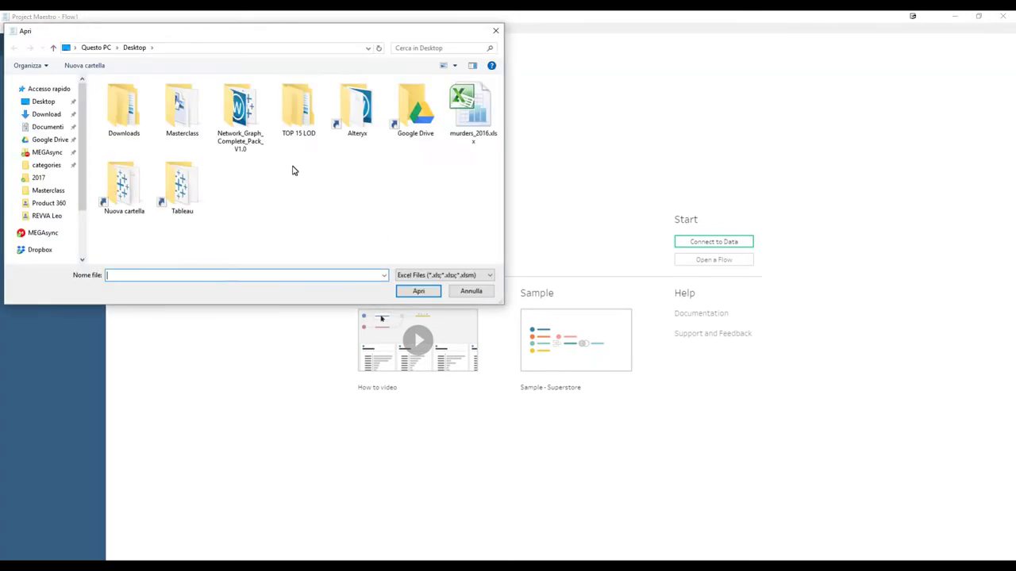
double_click(482, 109)
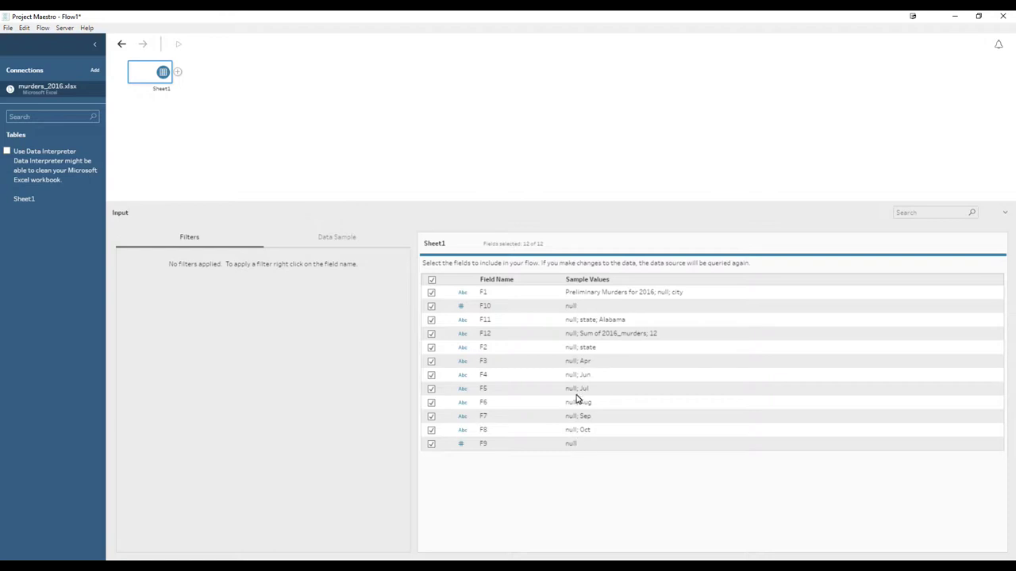
Step: Replace the Sheet1 input with the Sheet1 A4:H84 table detected by the Data Interpreter
right_click(161, 86)
left_click(158, 99)
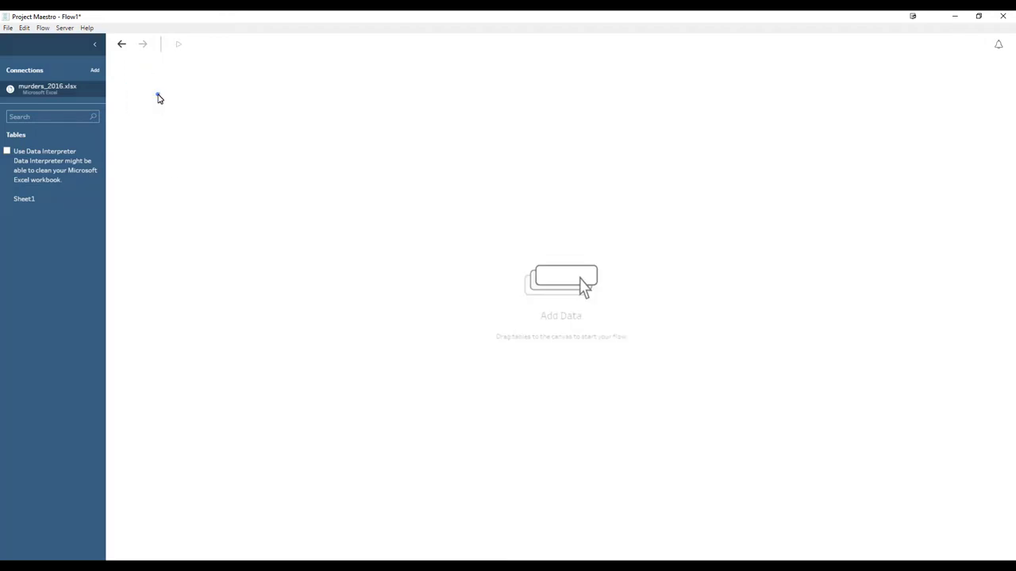
left_click(8, 152)
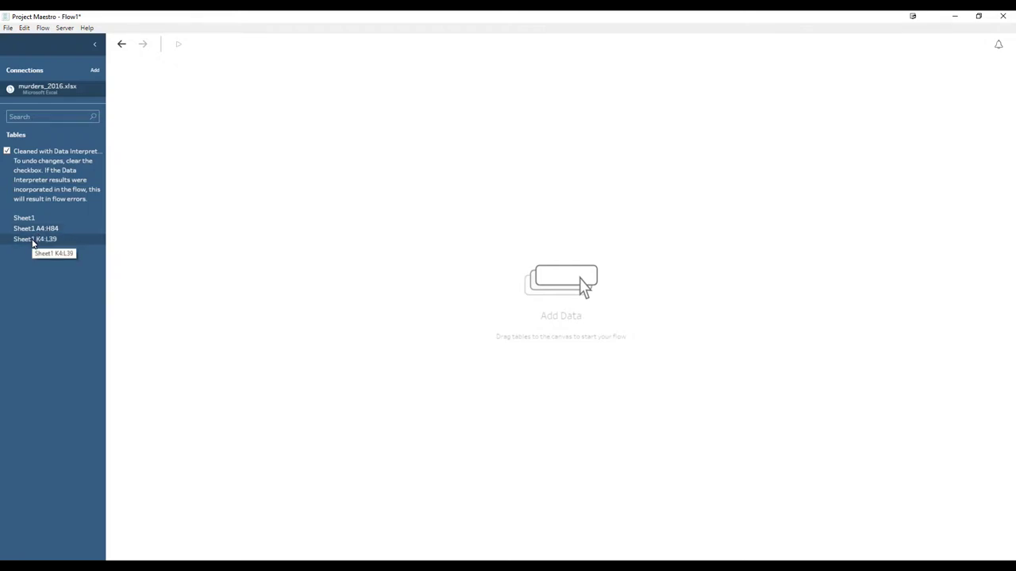
left_click_drag(28, 230, 191, 124)
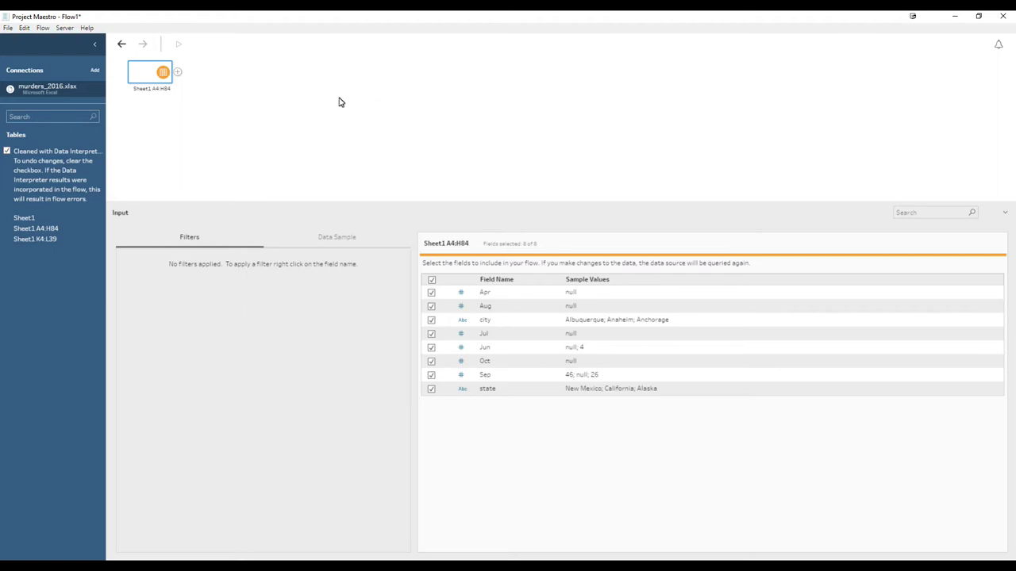
Step: Add a pivot after Sheet1 A4:H84 that turns the Jul, Oct, Apr, Jun, Aug and Sep columns into rows
left_click(177, 74)
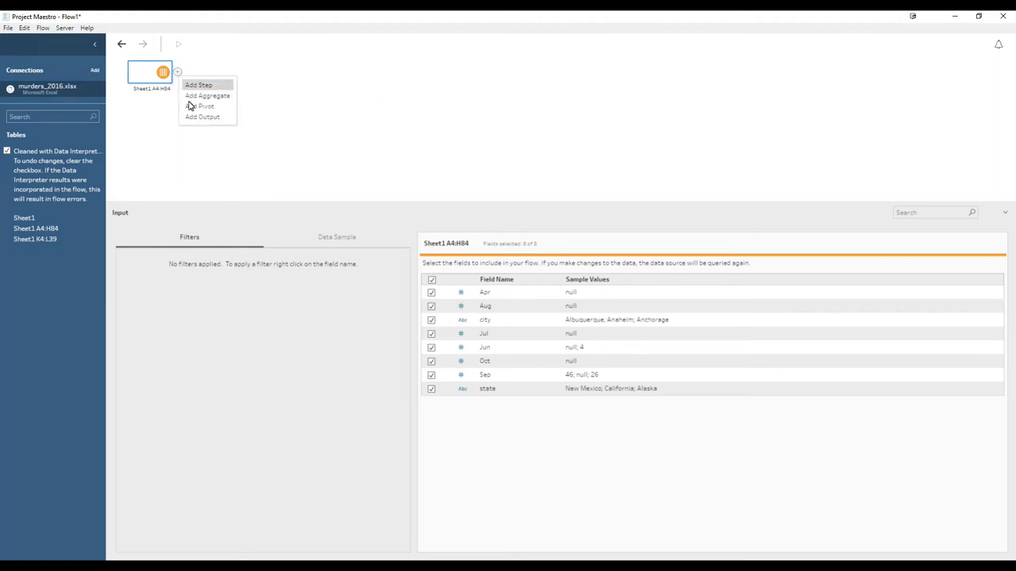
left_click(194, 108)
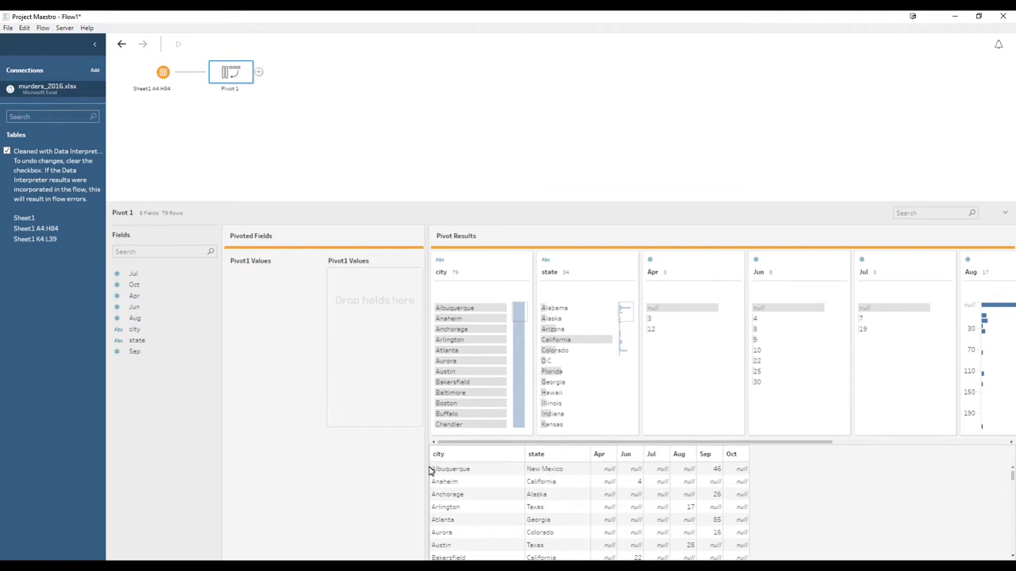
left_click(137, 274)
left_click(138, 285, "ctrl")
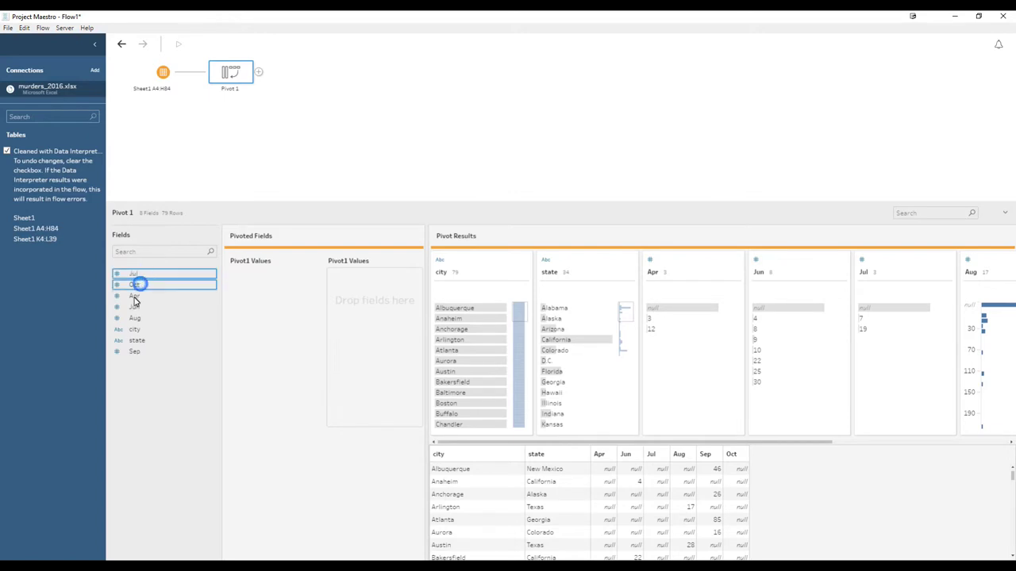
left_click(136, 296, "ctrl")
left_click(134, 307, "ctrl")
left_click(136, 318, "ctrl")
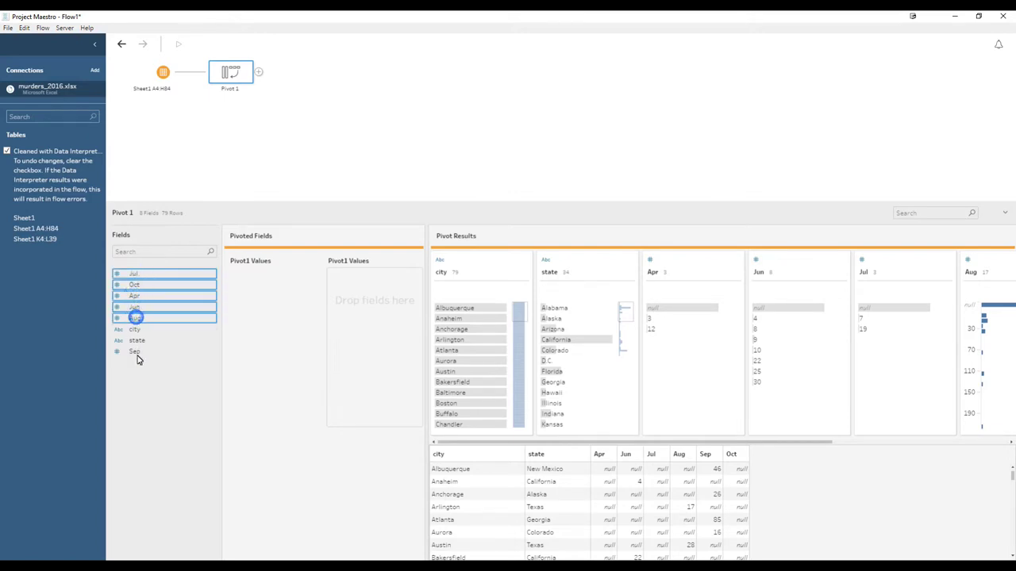
left_click(136, 351, "ctrl")
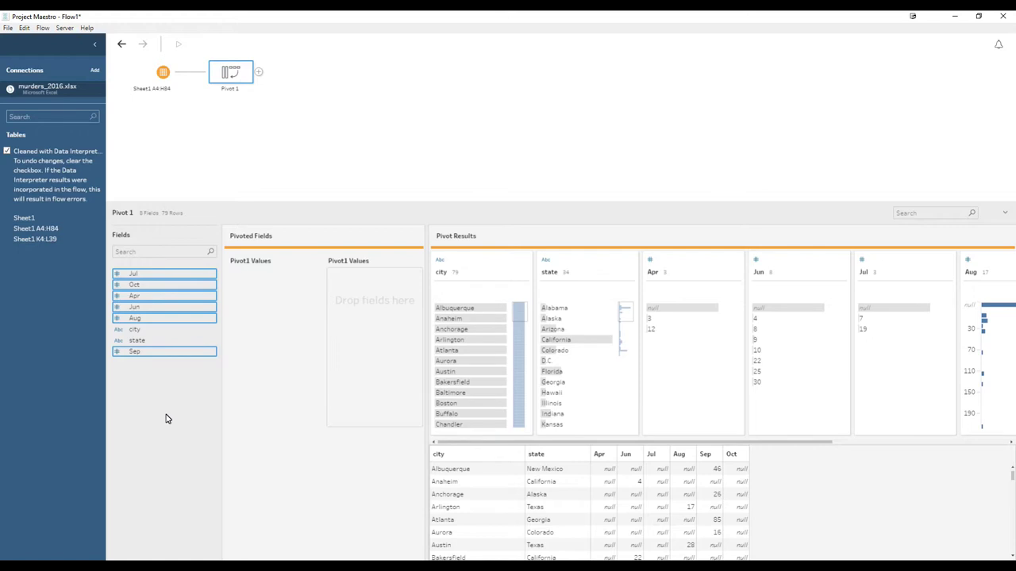
left_click_drag(136, 295, 356, 313)
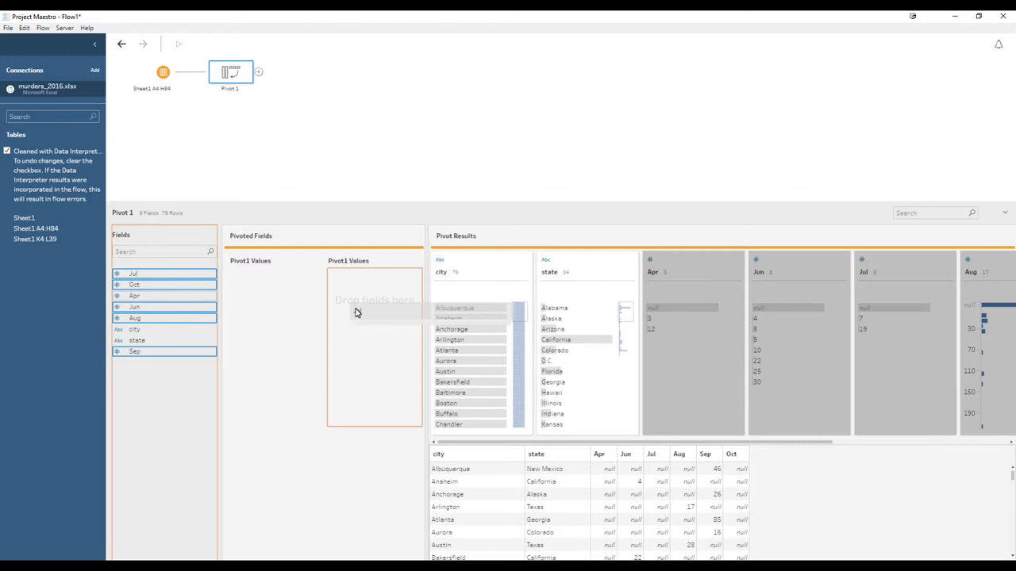
left_click_drag(355, 313, 357, 312)
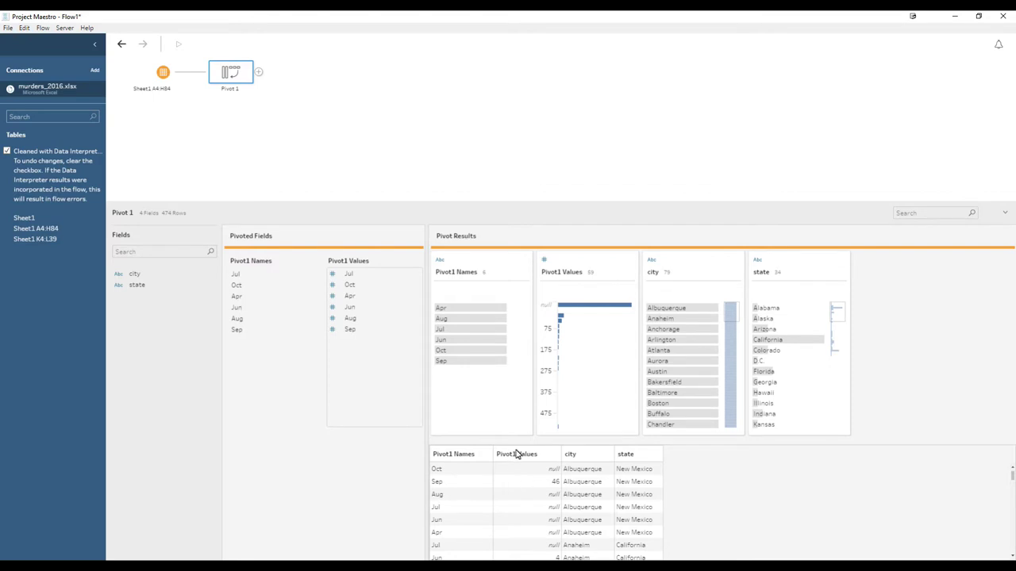
mouse_move(579, 308)
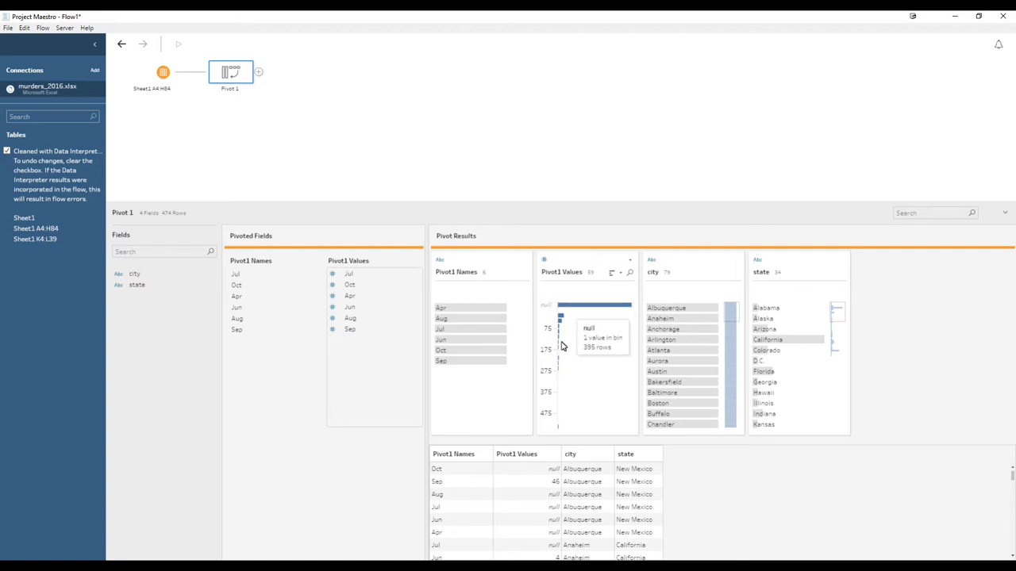
scroll(534, 501, "down", 3)
scroll(532, 492, "up", 3)
scroll(532, 492, "up", 3)
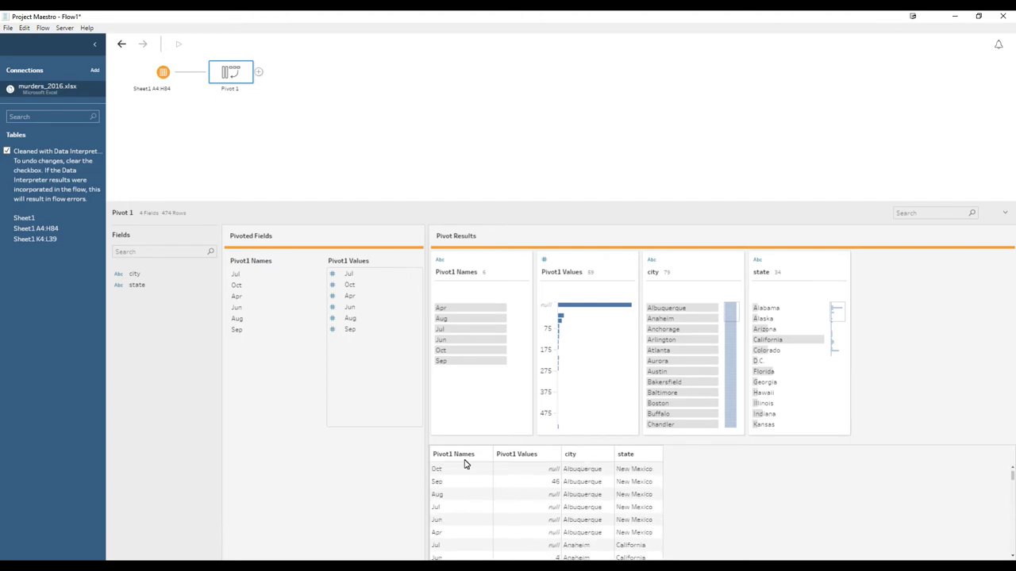
Step: Add a cleaning step after Pivot 1, renaming Pivot1 Names to Mesi and Pivot1 Values to Num crimini
left_click(259, 72)
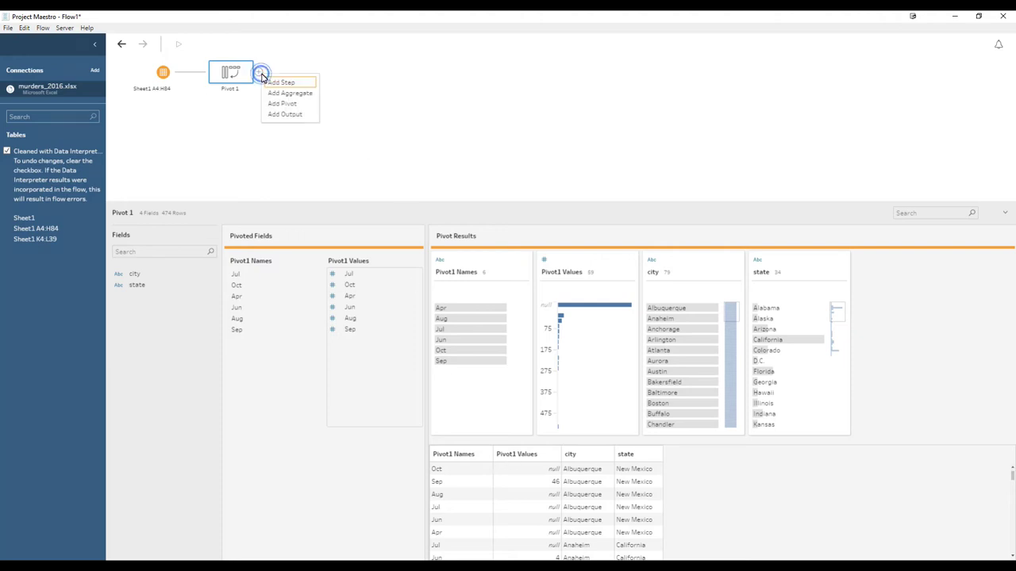
left_click(280, 82)
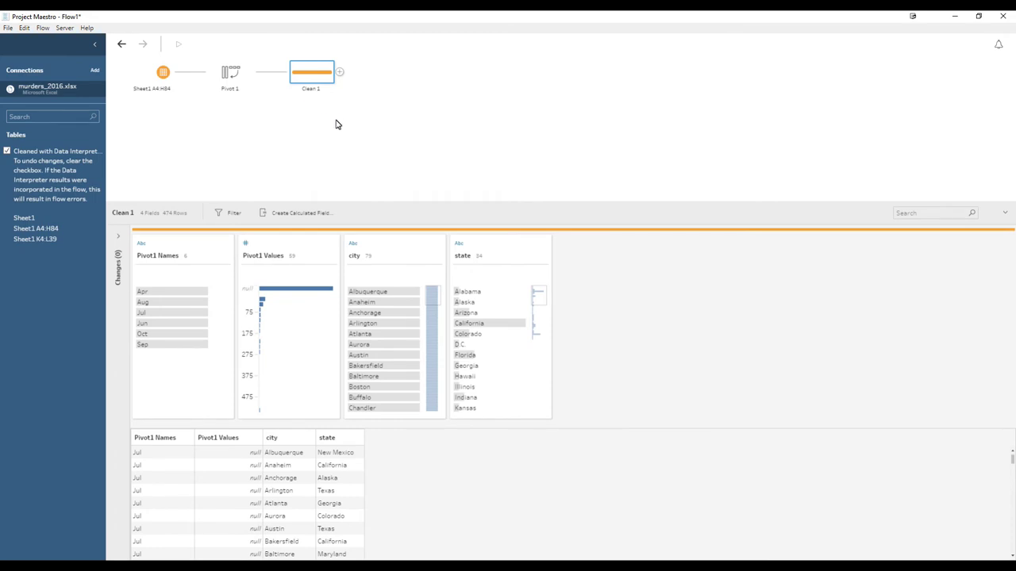
double_click(166, 256)
type("Mesi")
double_click(267, 256)
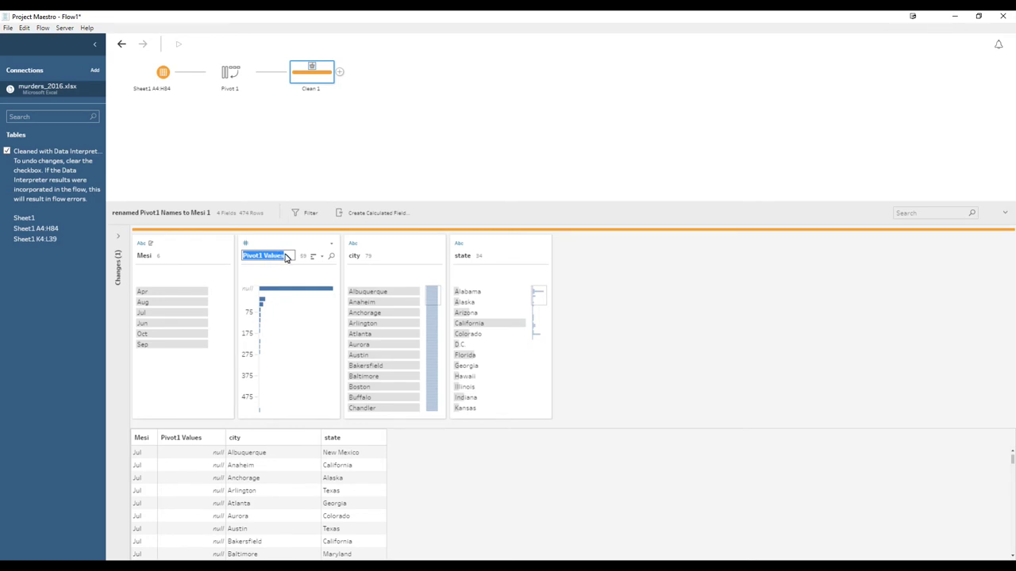
type("Cr")
type("Num crimi")
type("ni")
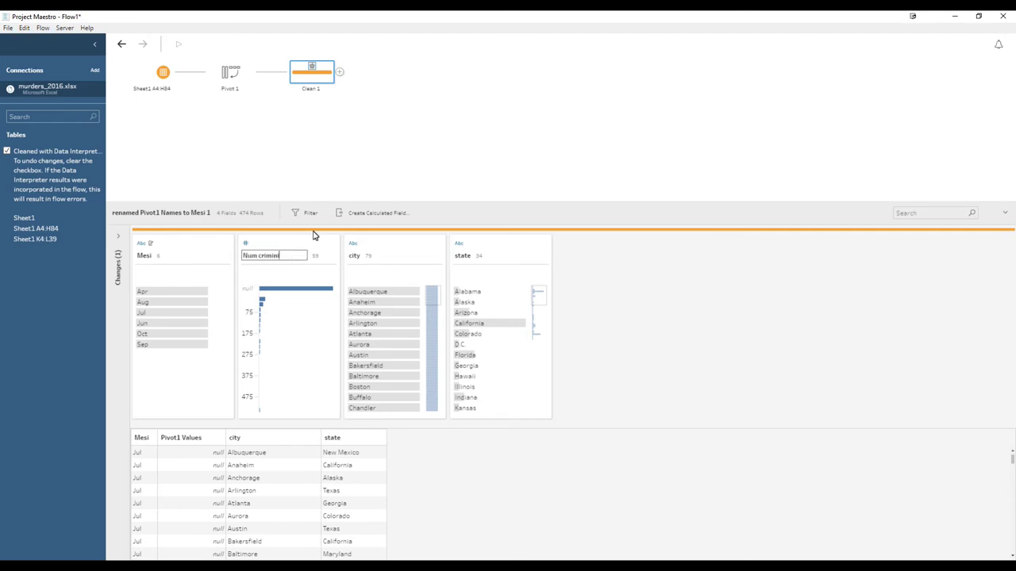
left_click(321, 162)
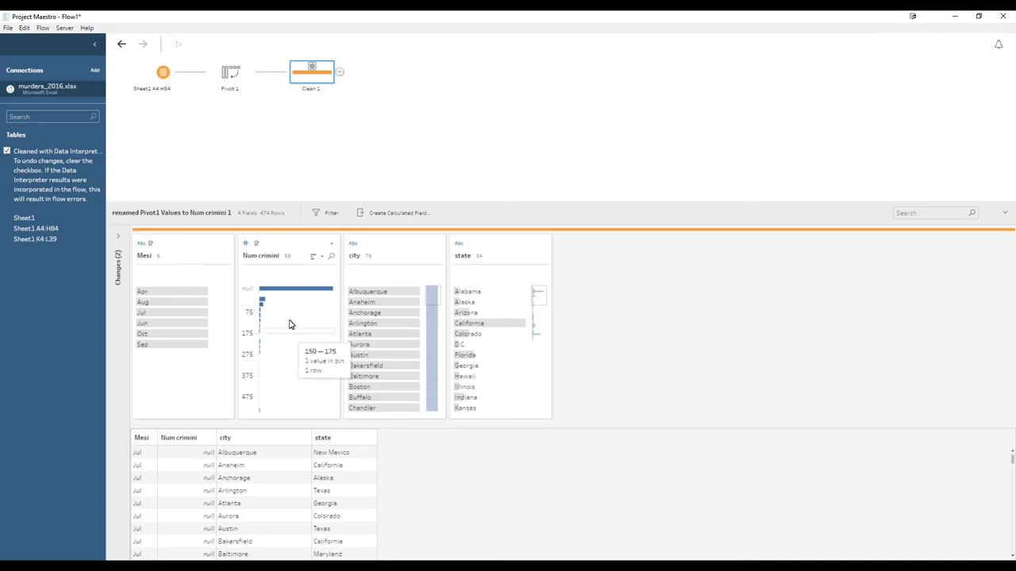
Step: Exclude the null values from the Num crimini field in the cleaning step
left_click(280, 291)
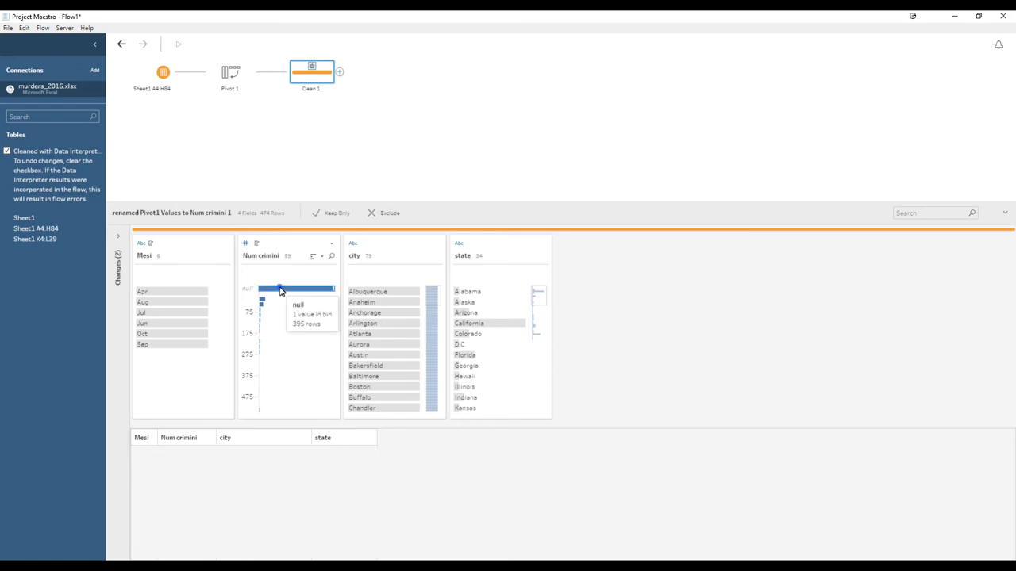
left_click(282, 291)
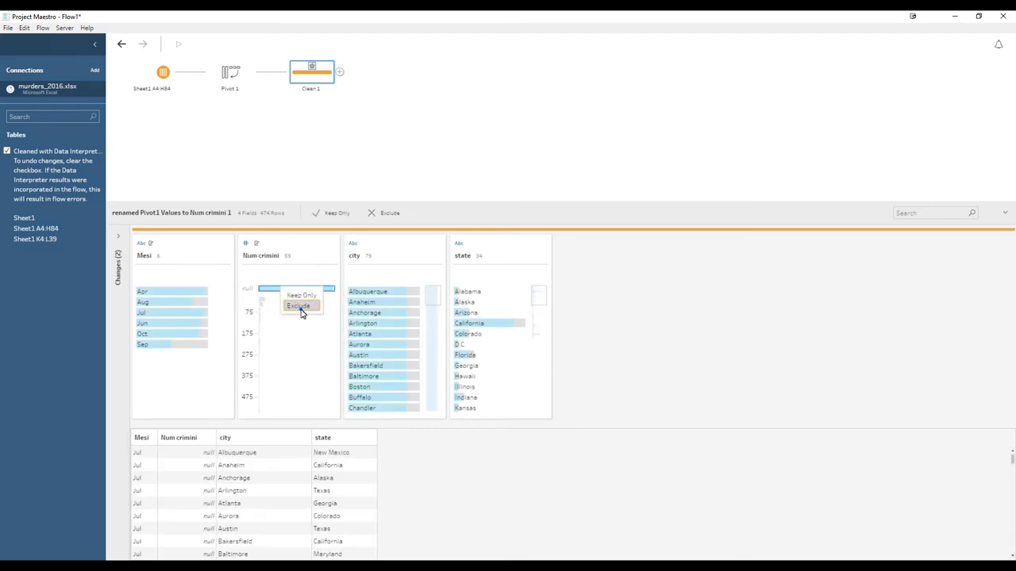
left_click(300, 311)
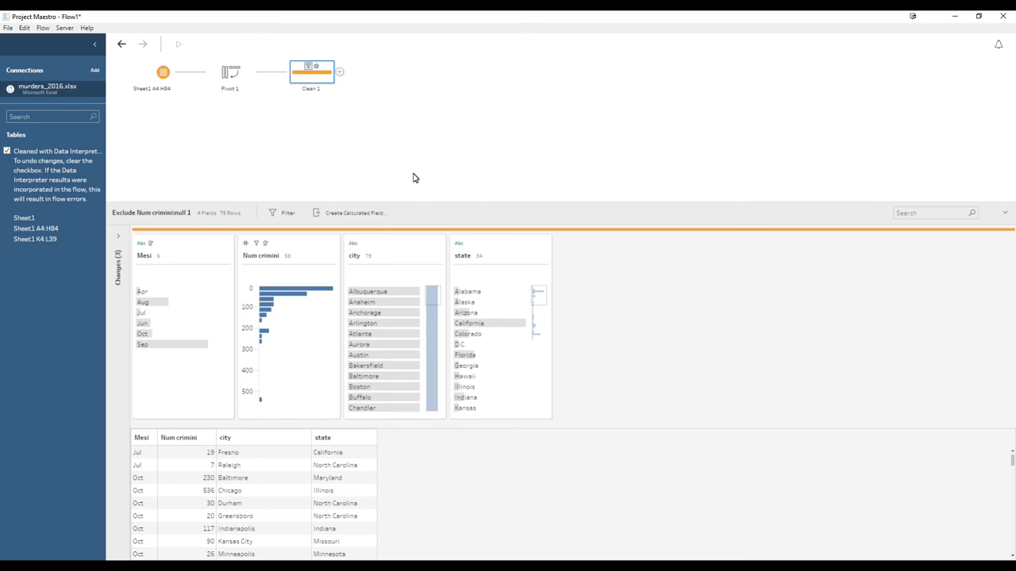
Step: Add an output to the flow after the Clean 1 step
left_click(341, 72)
left_click(363, 113)
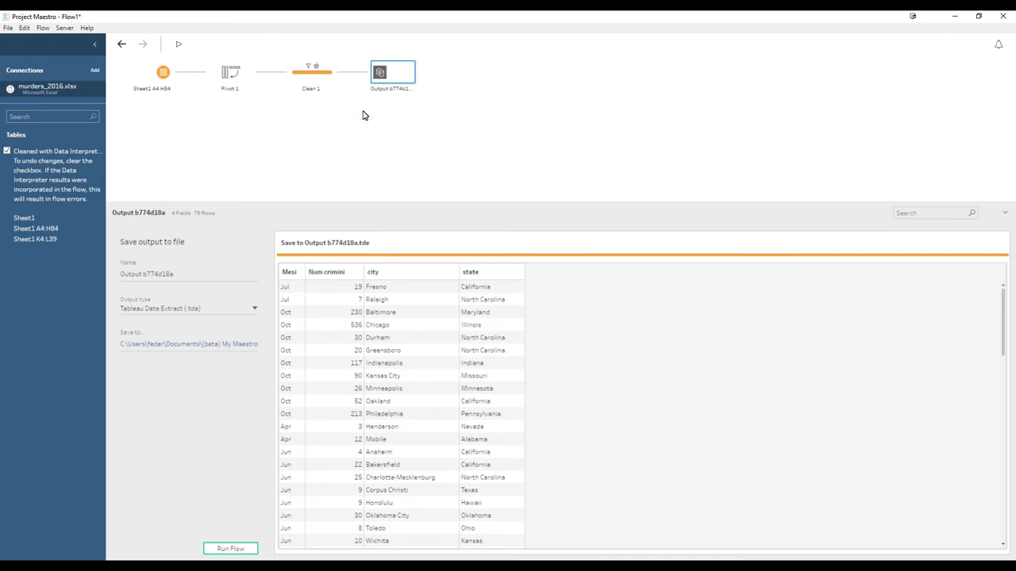
Step: Examine the output's available file types and save location, and the server sign-in option, without changing them
left_click(252, 309)
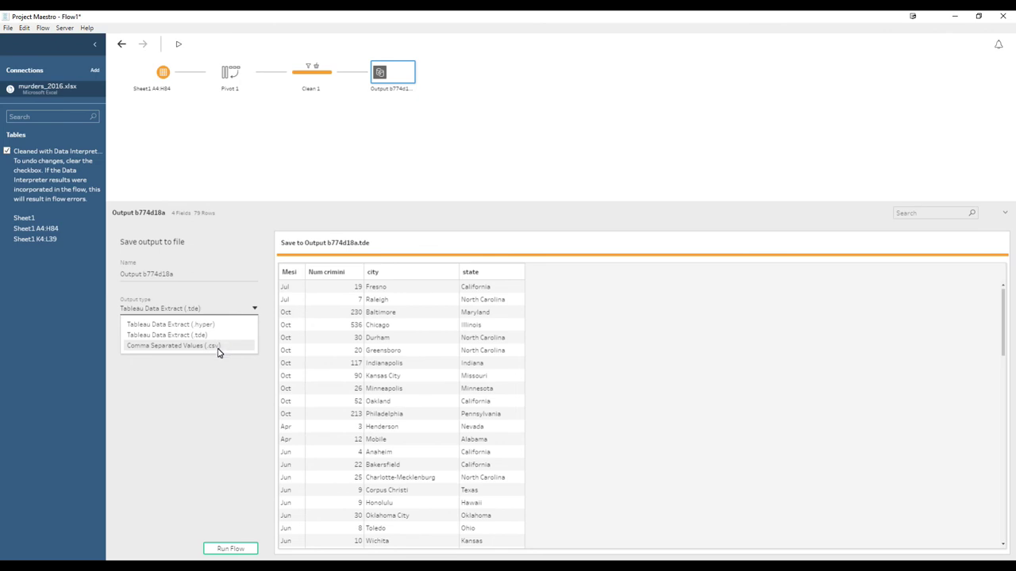
left_click(188, 403)
left_click(183, 346)
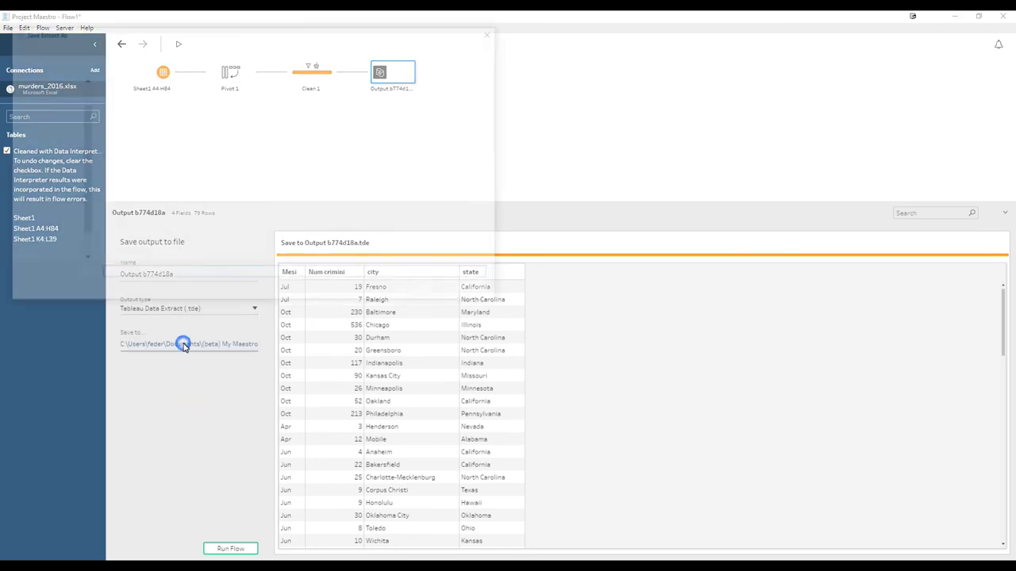
left_click(496, 31)
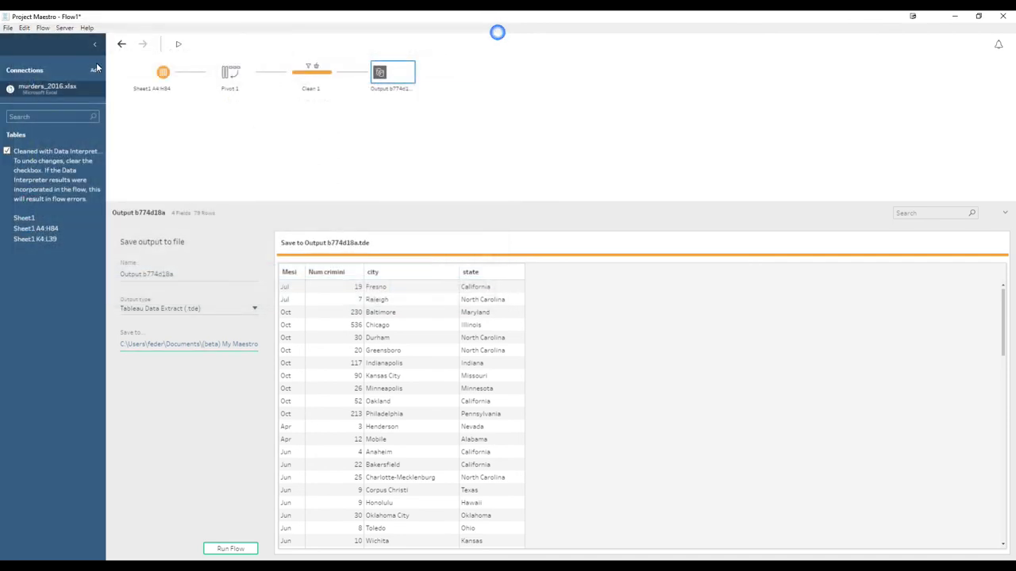
left_click(65, 27)
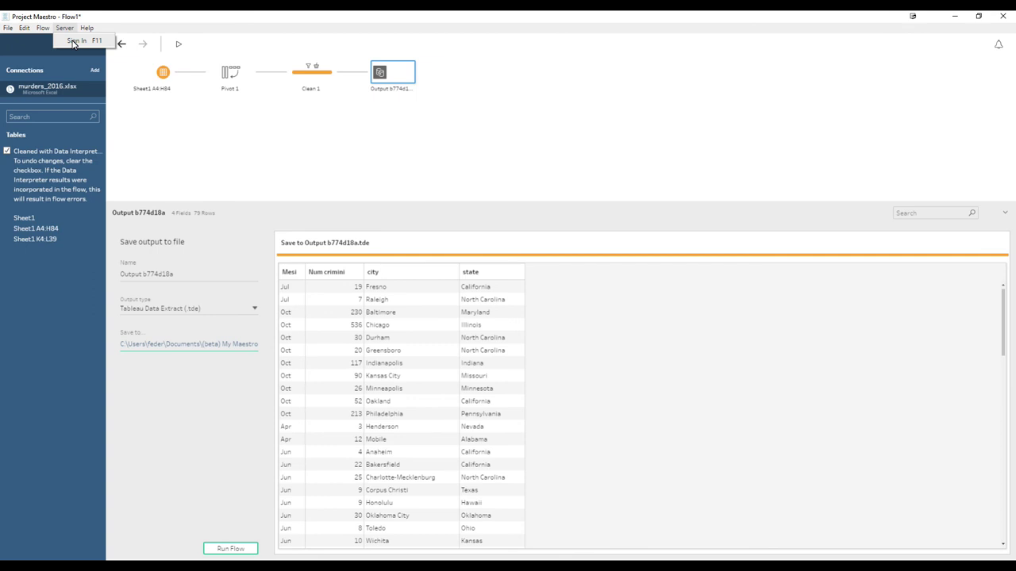
left_click(138, 161)
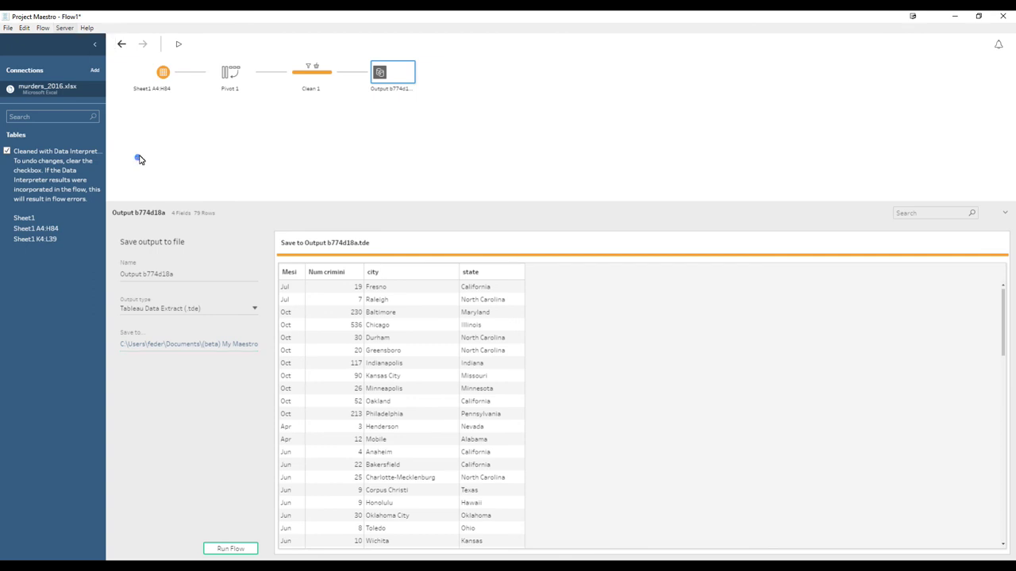
left_click(178, 45)
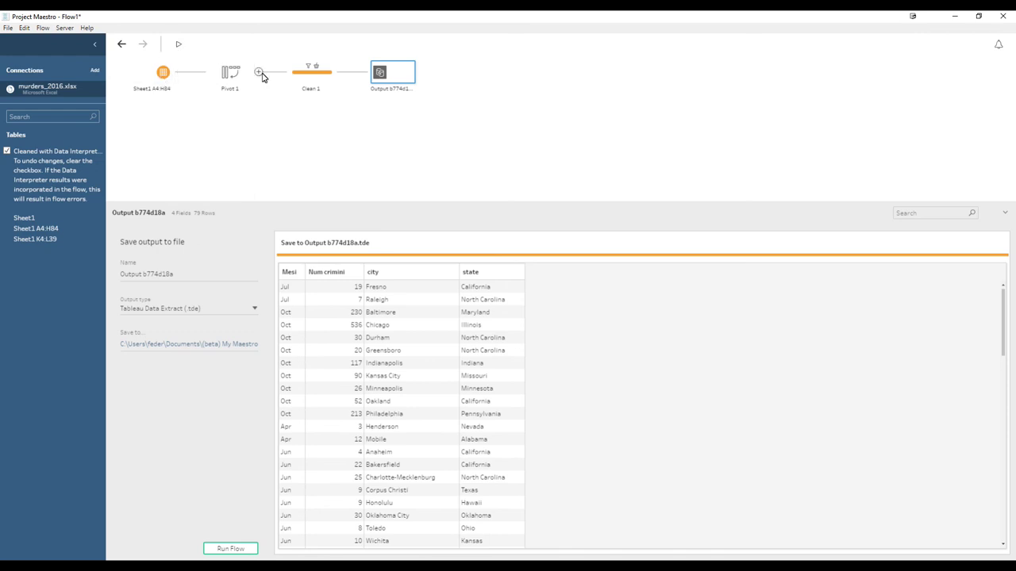